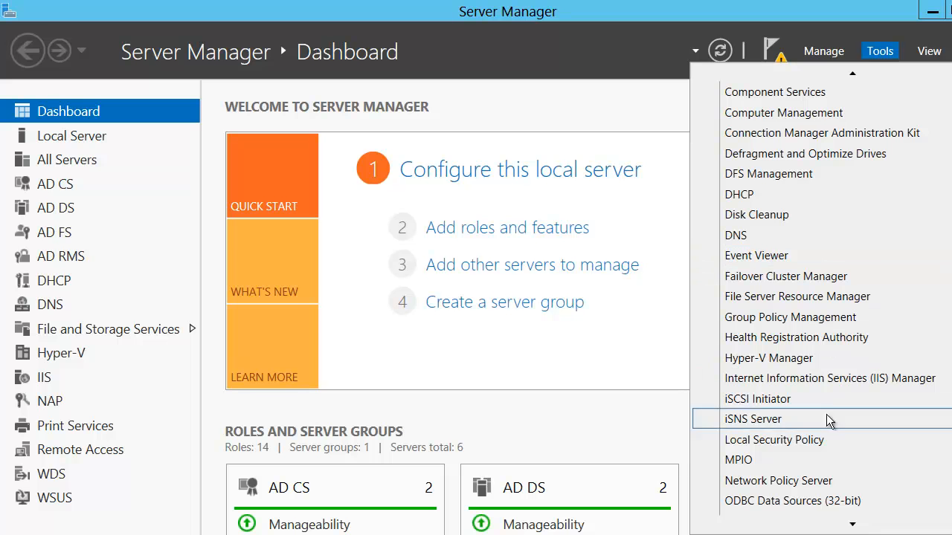
- Open the Windows Server Update Services console from Server Manager and maximize its window
{"action": "mouse_move", "coordinate": [793, 526]}
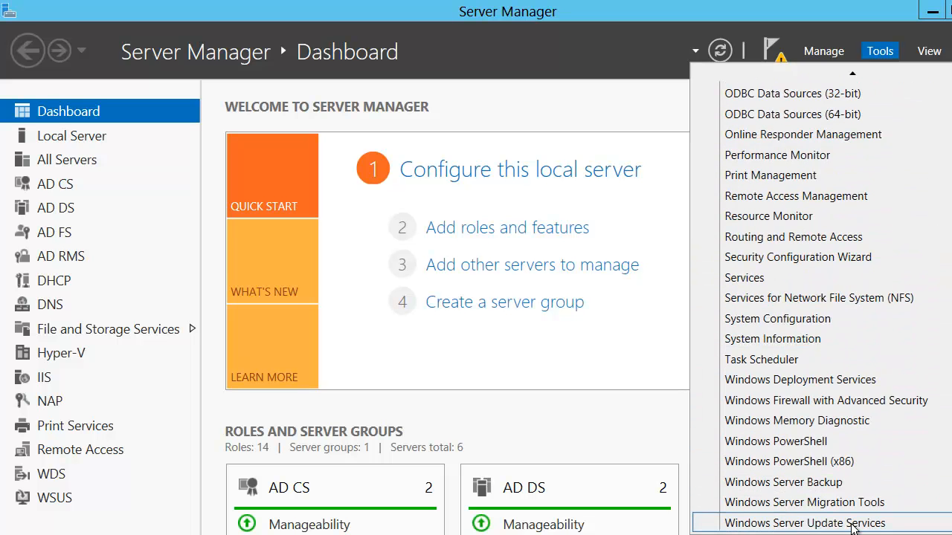
{"action": "left_click", "coordinate": [853, 525]}
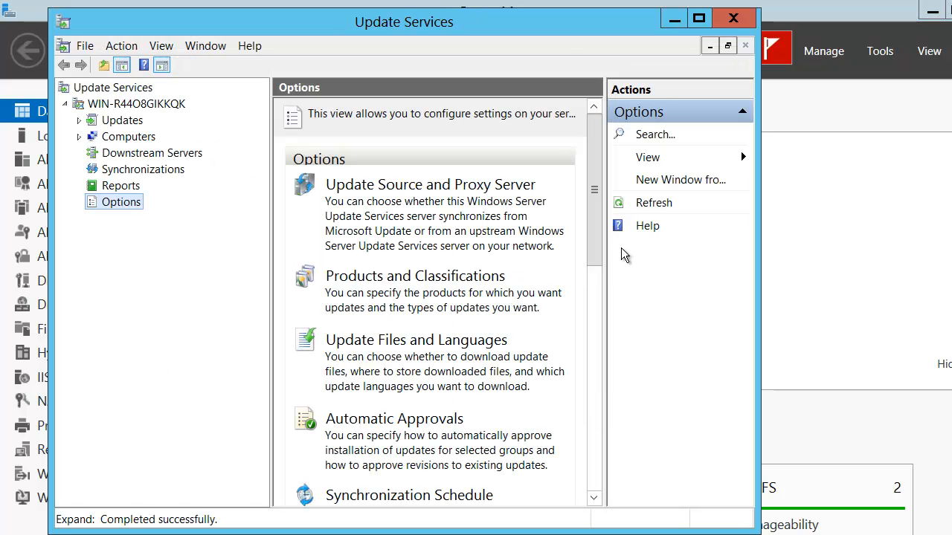
{"action": "left_click", "coordinate": [701, 16]}
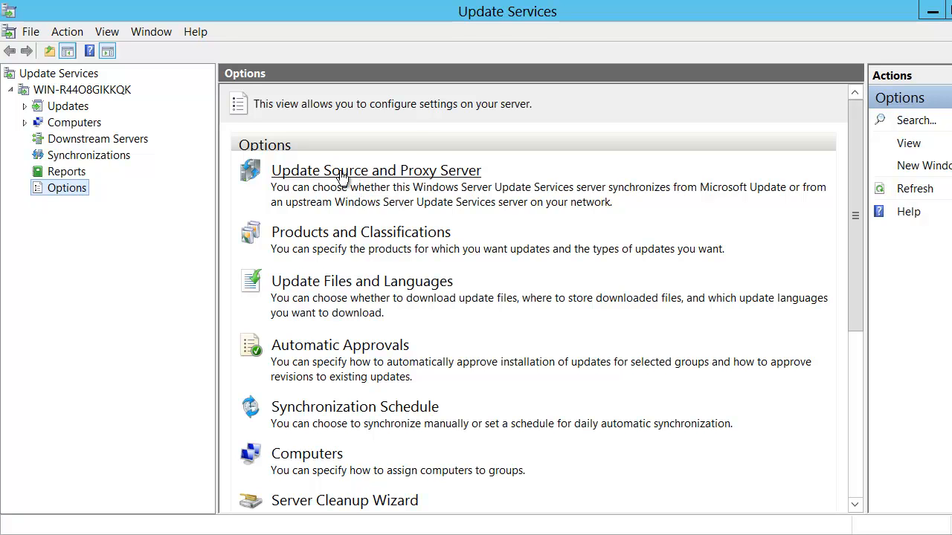
- Open the update source settings and try synchronizing from another Windows Server Update Services server instead of Microsoft Update
{"action": "left_click", "coordinate": [435, 196]}
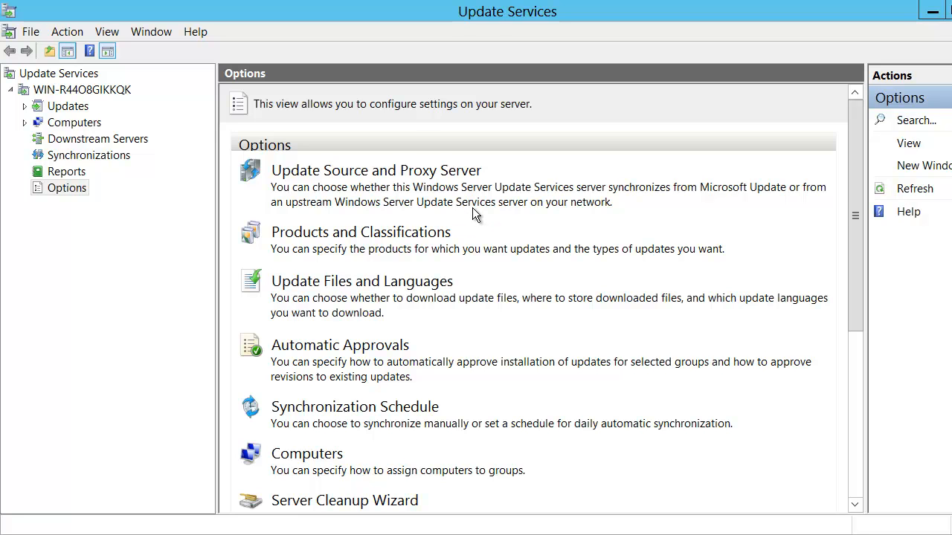
{"action": "left_click", "coordinate": [436, 173]}
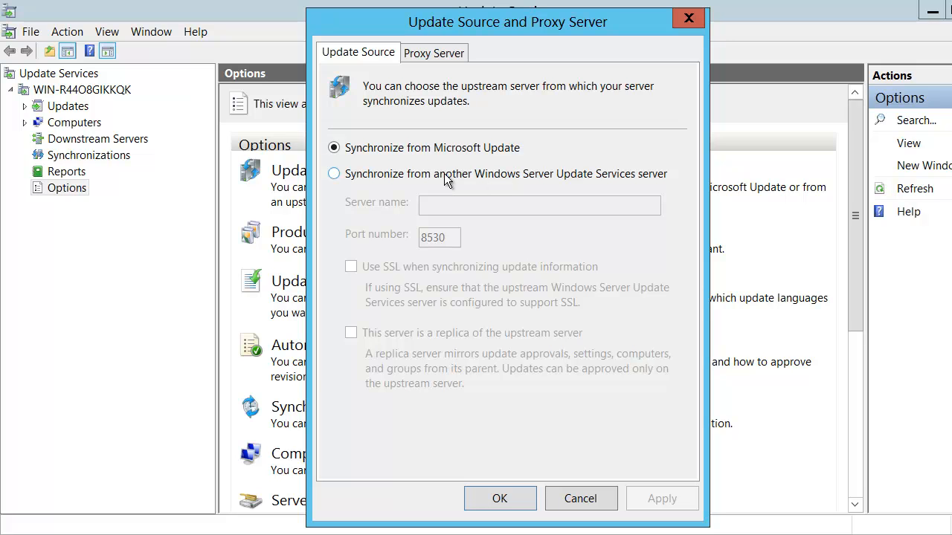
{"action": "left_click", "coordinate": [334, 174]}
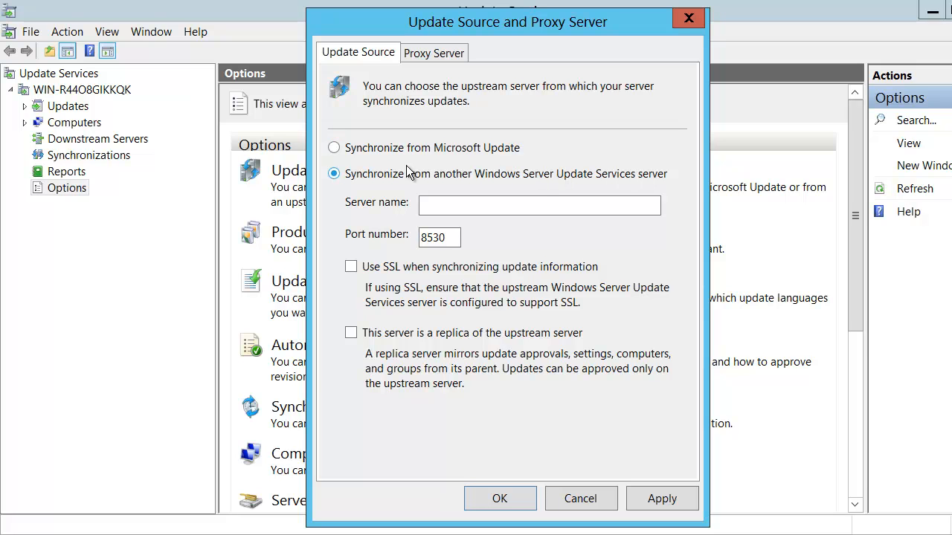
{"action": "left_click", "coordinate": [338, 149]}
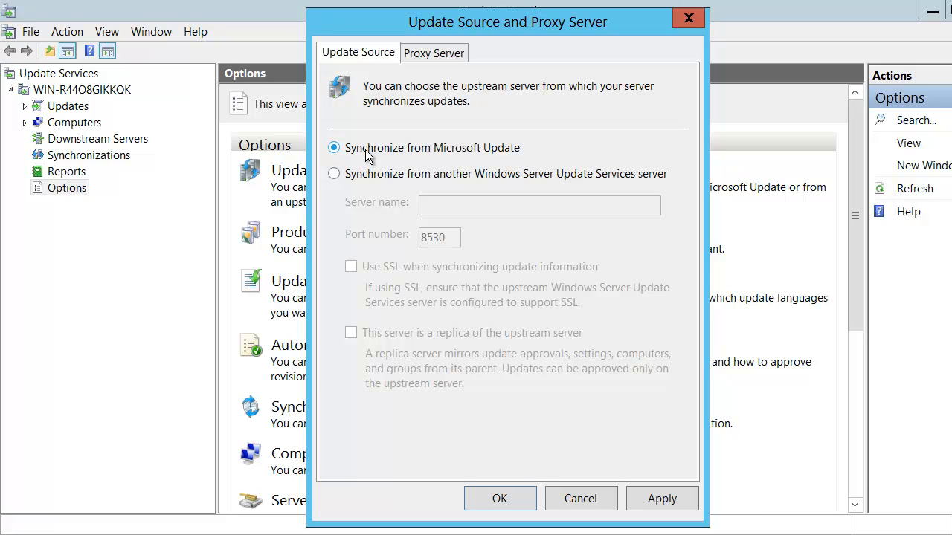
{"action": "left_click", "coordinate": [334, 174]}
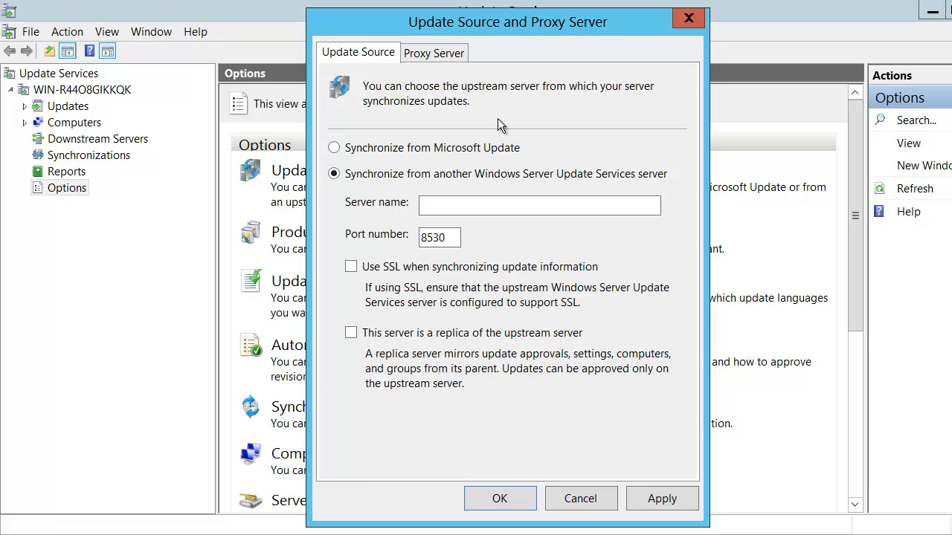
- Try enabling a proxy server with user credentials for synchronization, and discard the update source and proxy changes
{"action": "left_click", "coordinate": [459, 57]}
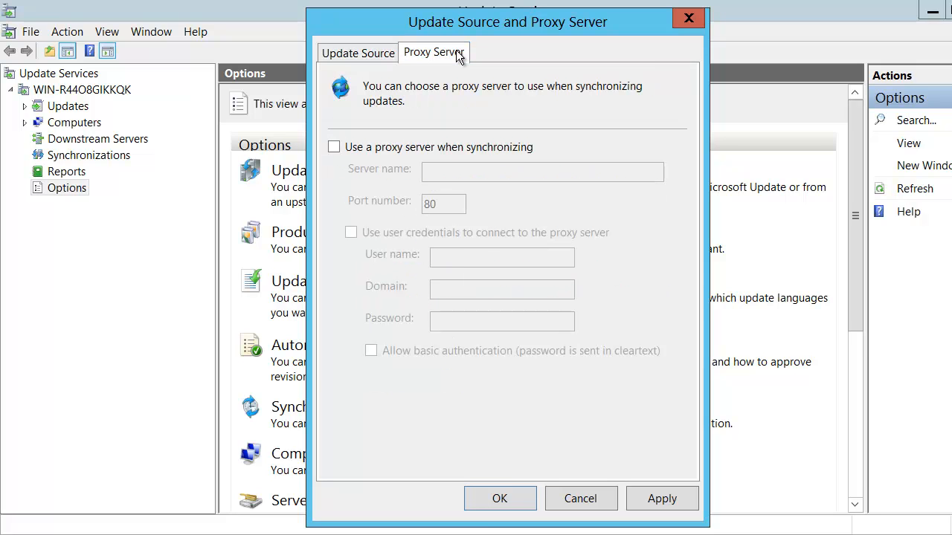
{"action": "left_click", "coordinate": [335, 149]}
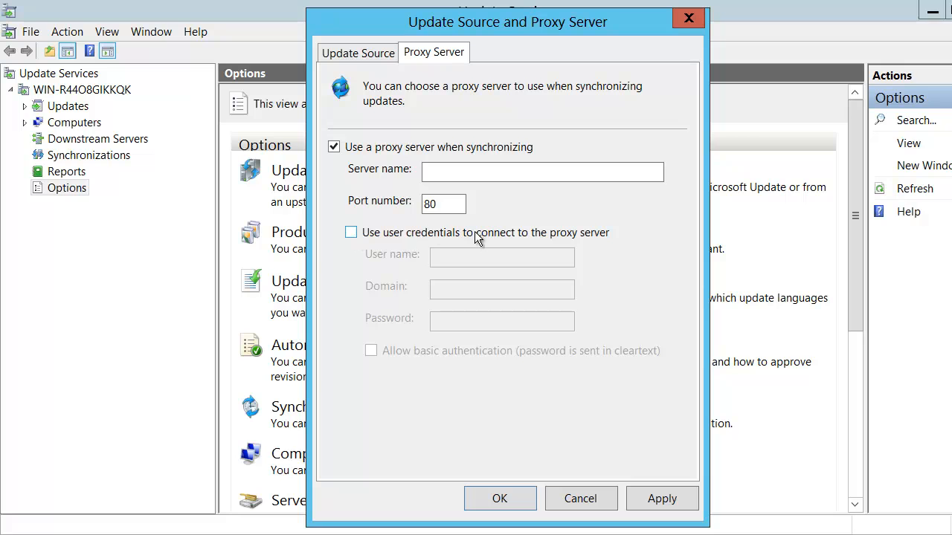
{"action": "left_click", "coordinate": [352, 233]}
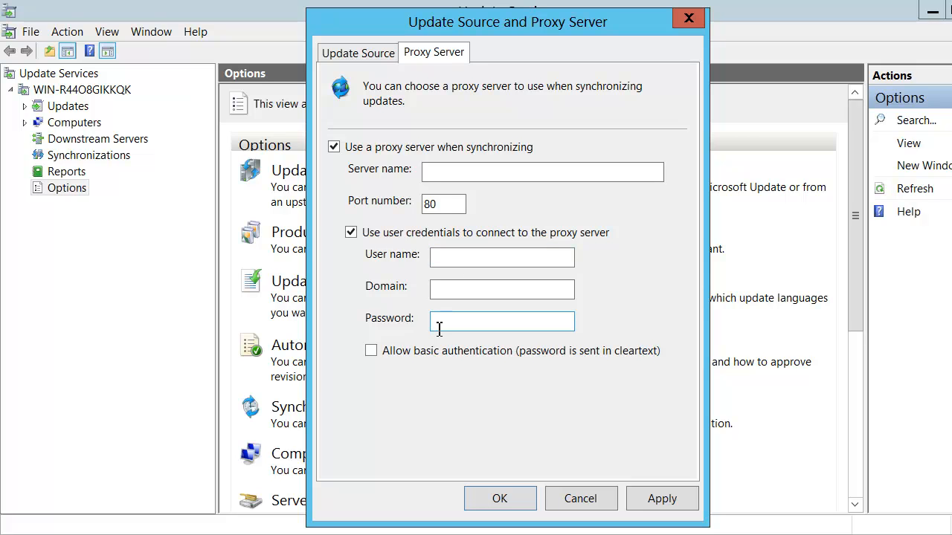
{"action": "left_click", "coordinate": [569, 499]}
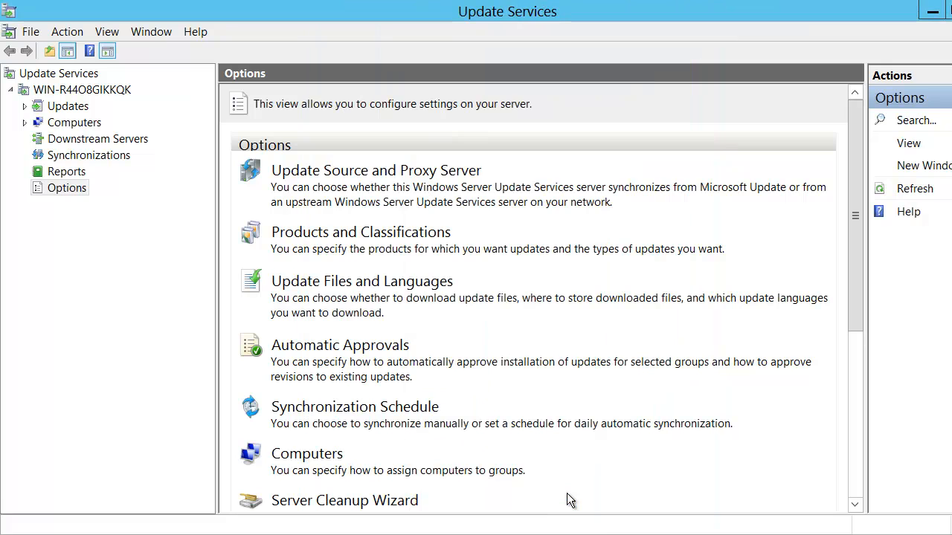
- Review the products and update classifications selected for synchronization, leaving the dialog without changes
{"action": "left_click", "coordinate": [402, 236]}
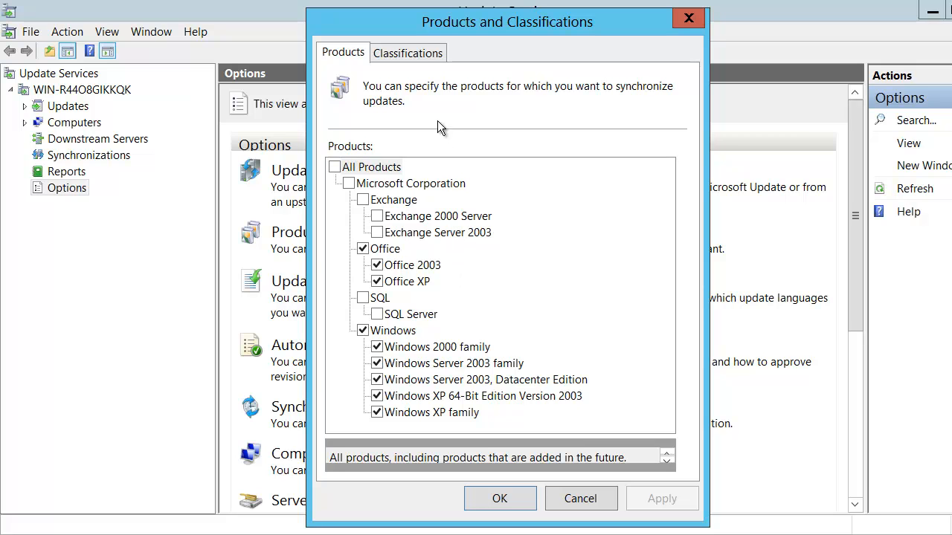
{"action": "left_click", "coordinate": [421, 59]}
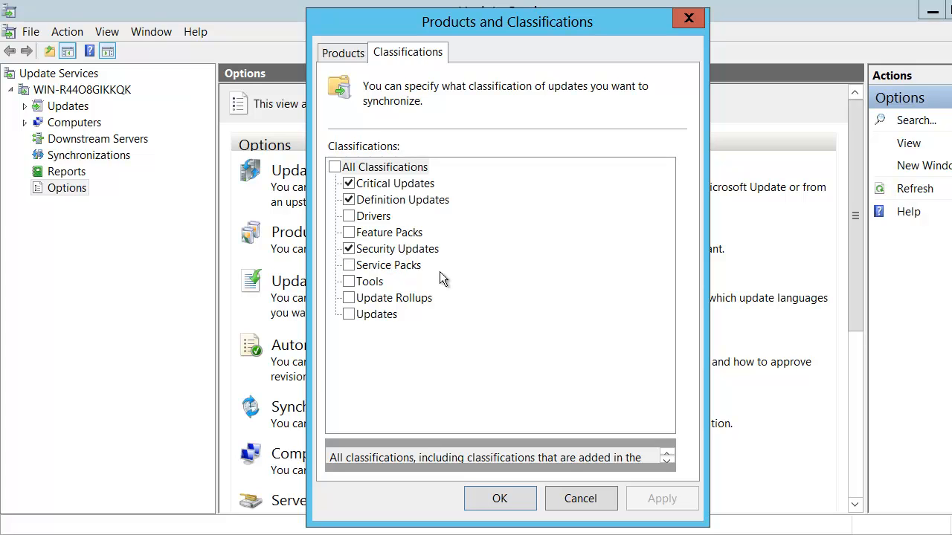
{"action": "left_click", "coordinate": [580, 499]}
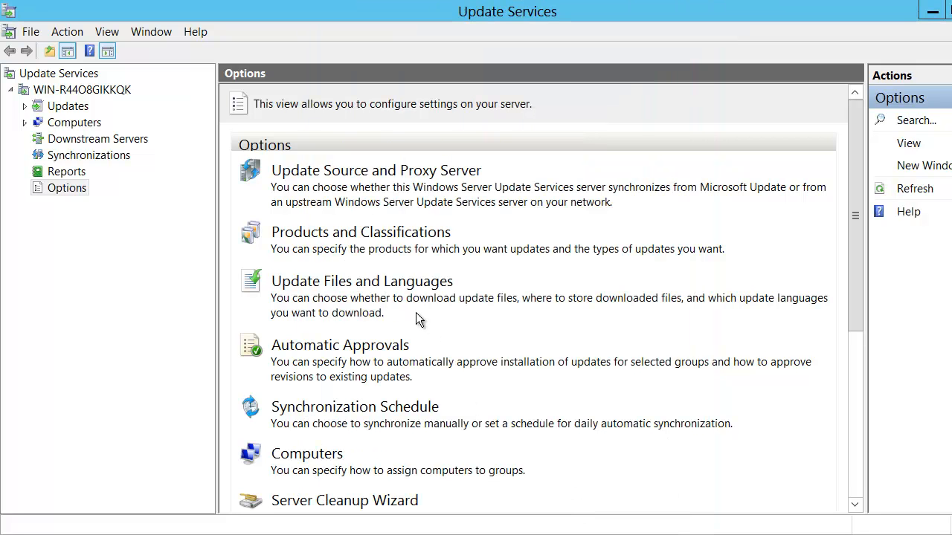
- Try storing update files locally on this server, toggle the approved-only and express installation download options, and discard the changes
{"action": "left_click", "coordinate": [385, 287]}
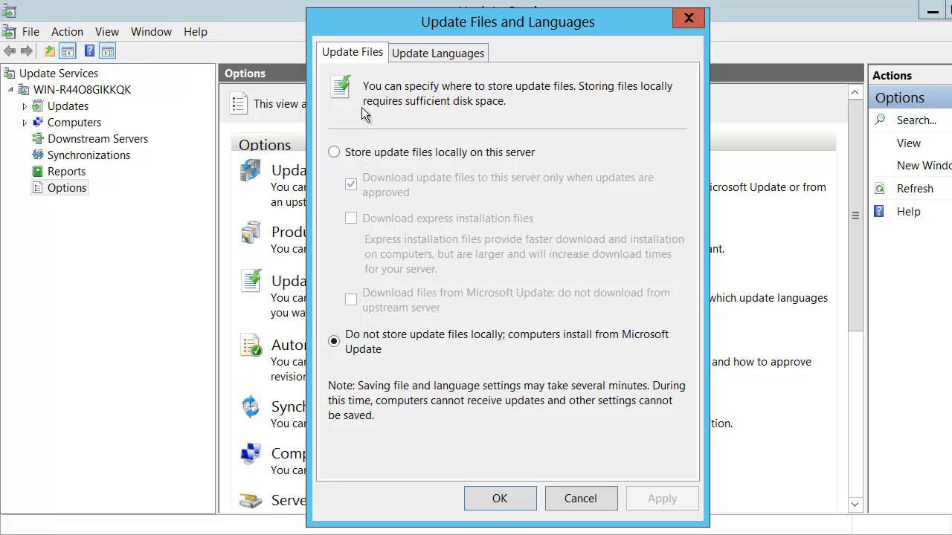
{"action": "left_click", "coordinate": [334, 153]}
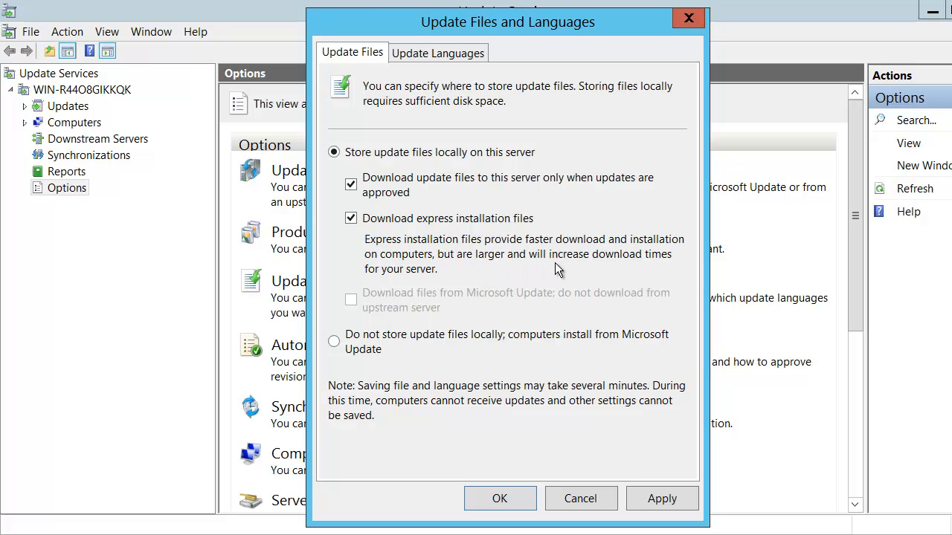
{"action": "left_click", "coordinate": [354, 216]}
{"action": "left_click", "coordinate": [350, 184]}
{"action": "left_click", "coordinate": [569, 501]}
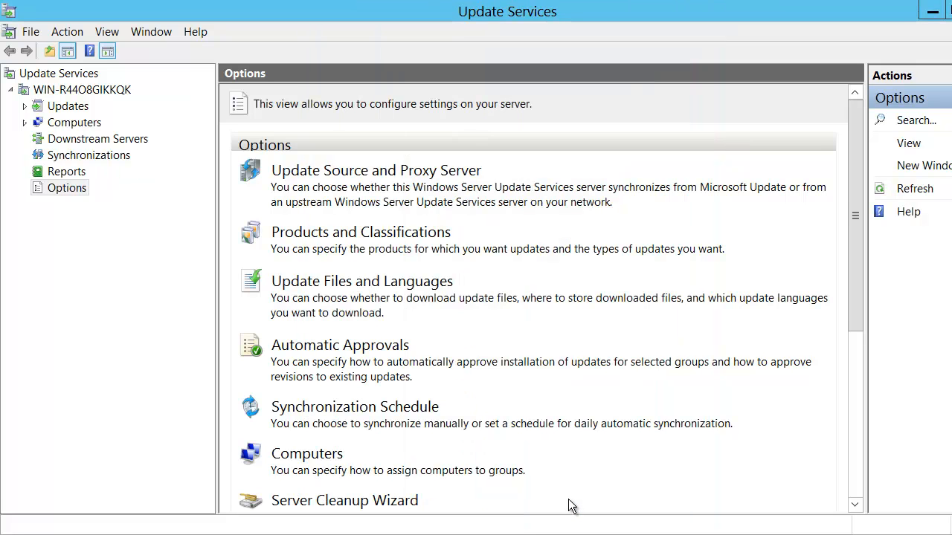
- Edit the Default Automatic Approval Rule, trying the specific product and approval deadline conditions before clearing both
{"action": "left_click", "coordinate": [383, 351]}
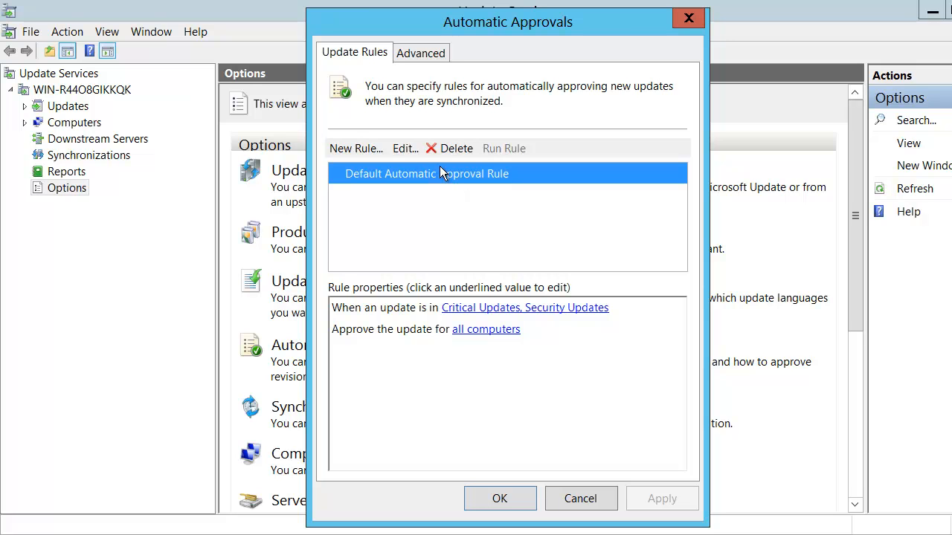
{"action": "left_click", "coordinate": [397, 148]}
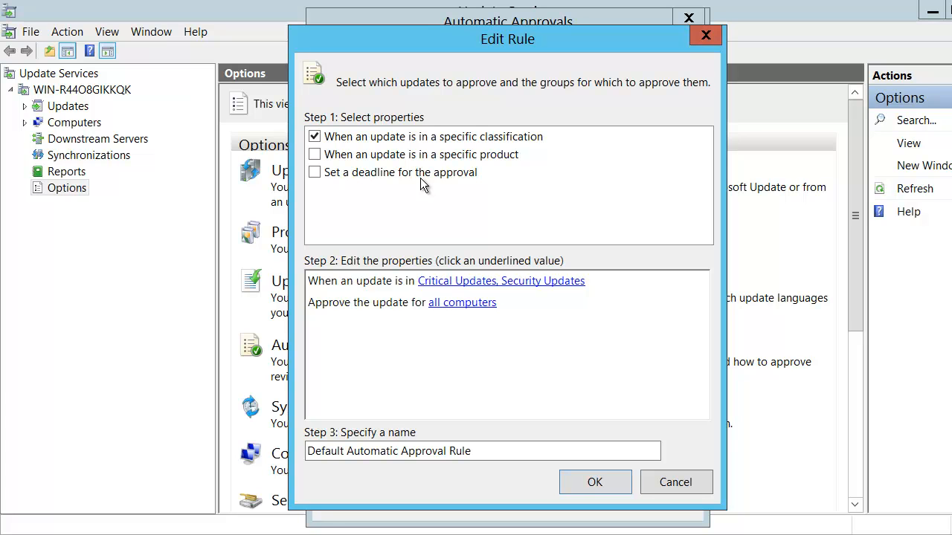
{"action": "left_click", "coordinate": [314, 155]}
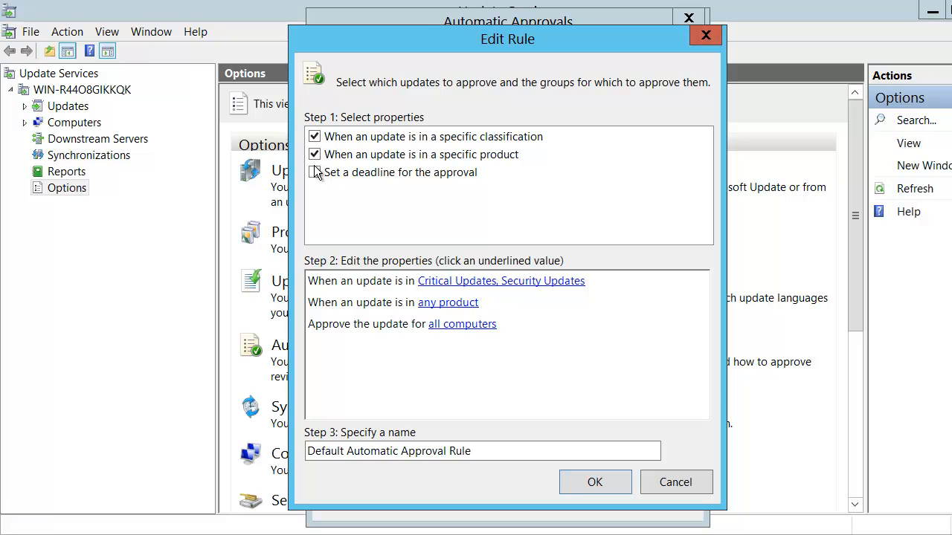
{"action": "left_click", "coordinate": [315, 172]}
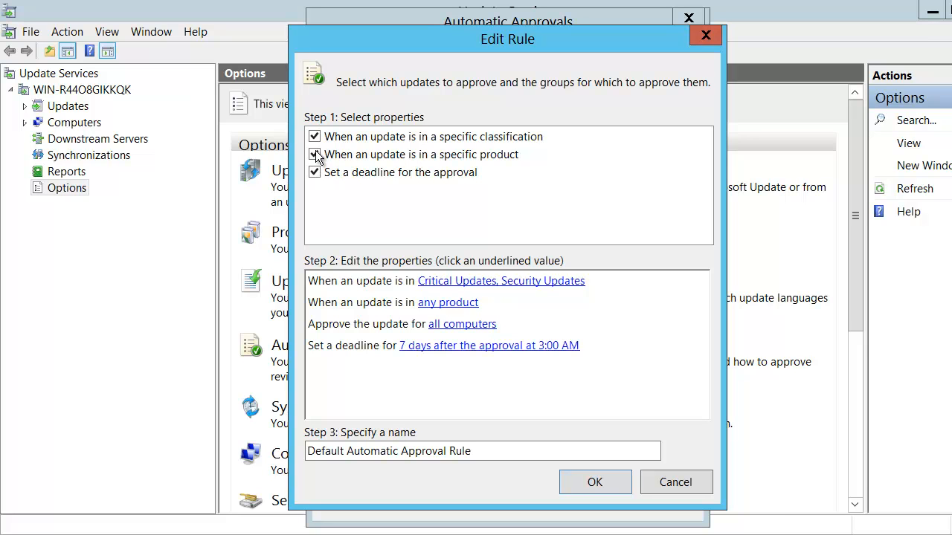
{"action": "left_click", "coordinate": [315, 154]}
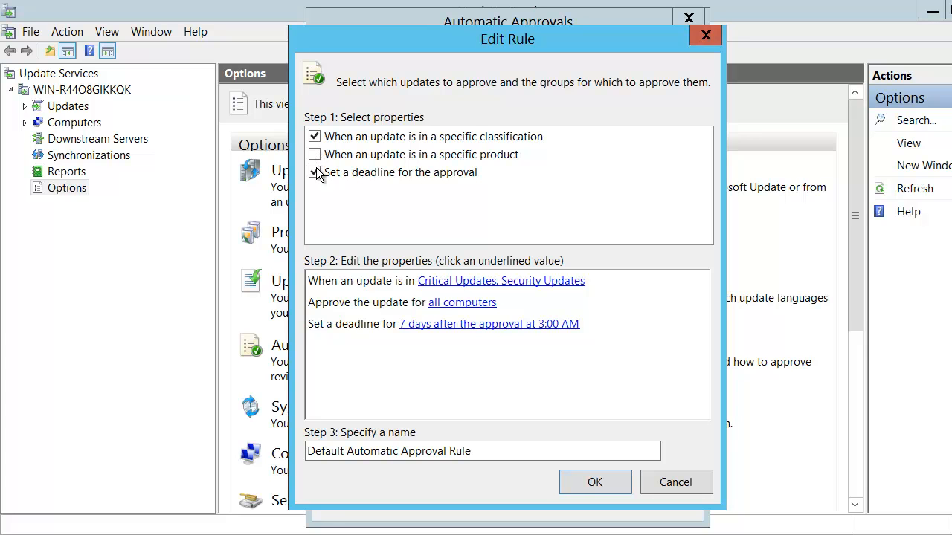
{"action": "left_click", "coordinate": [314, 172]}
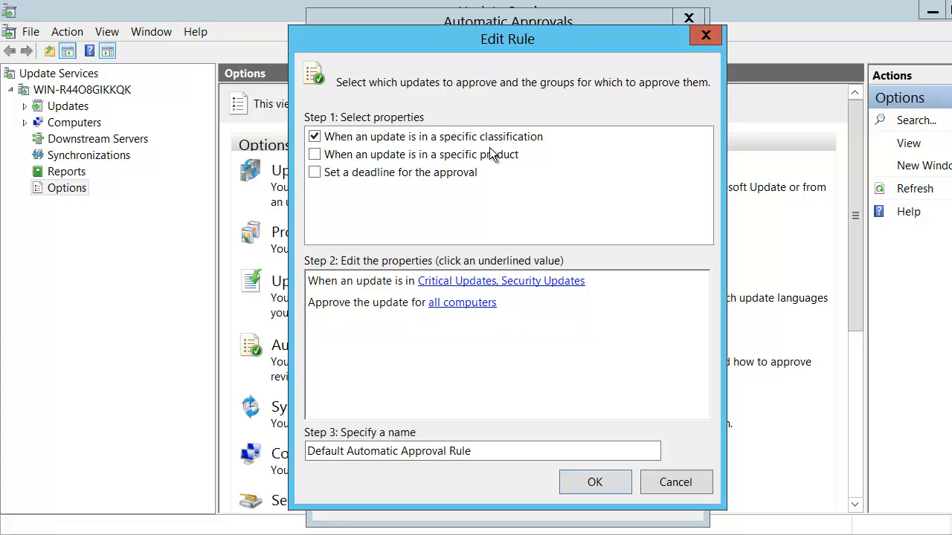
- Examine the update classifications and computer groups that the Default Automatic Approval Rule can include
{"action": "left_click", "coordinate": [453, 287]}
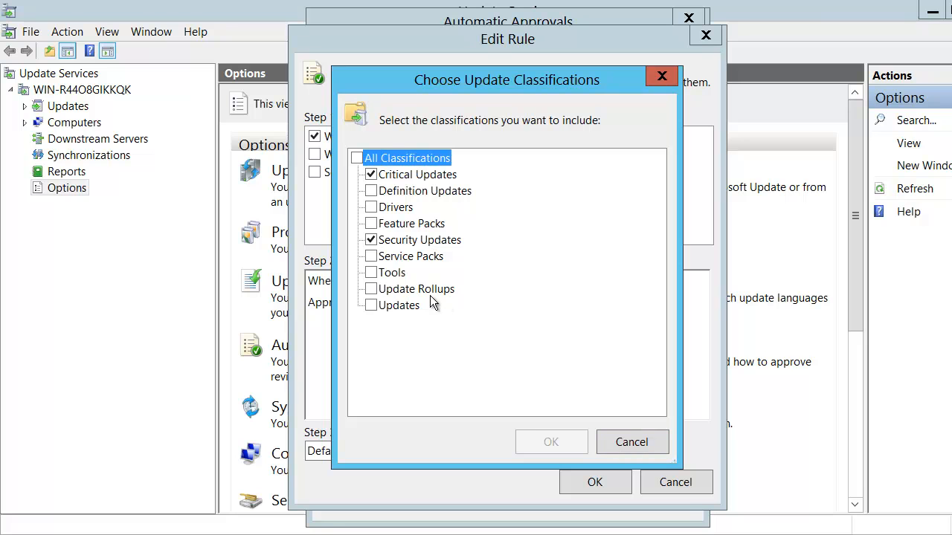
{"action": "left_click", "coordinate": [631, 444]}
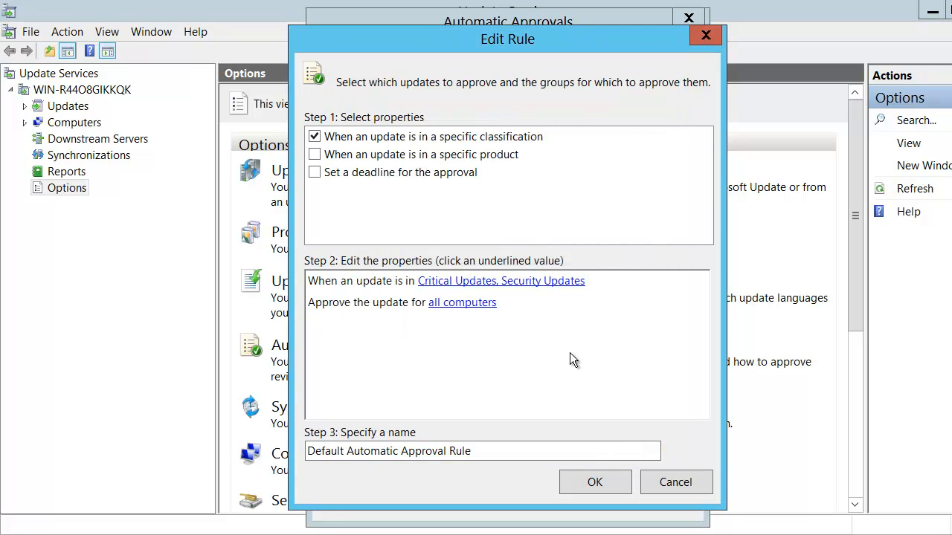
{"action": "left_click", "coordinate": [474, 304]}
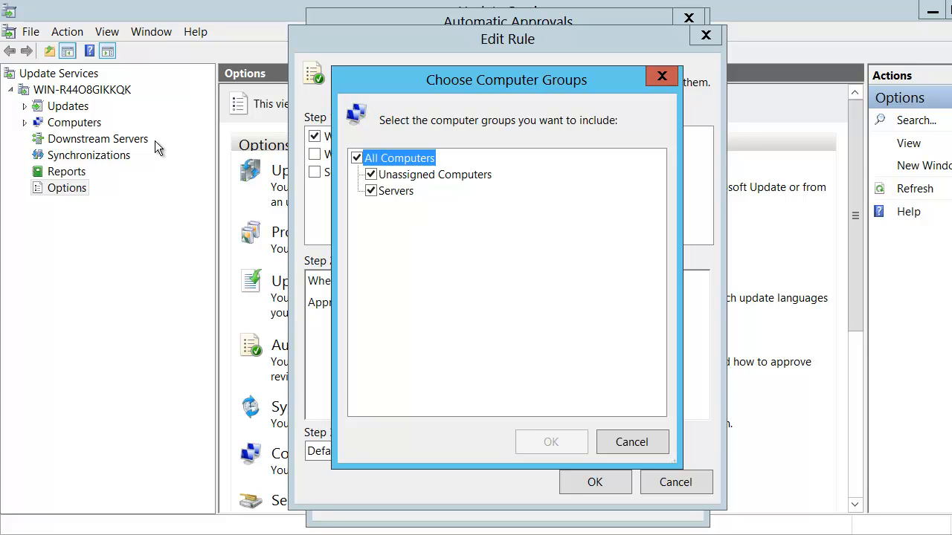
{"action": "left_click", "coordinate": [26, 128]}
{"action": "left_click", "coordinate": [643, 443]}
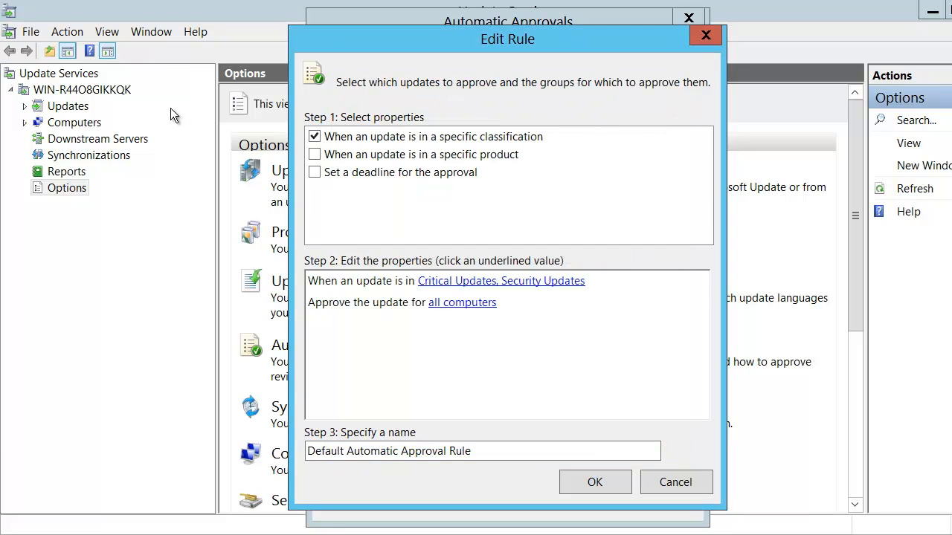
- Leave the automatic approval settings without saving and expand Computers and All Computers in the console tree to view the computer groups
{"action": "left_click", "coordinate": [24, 127]}
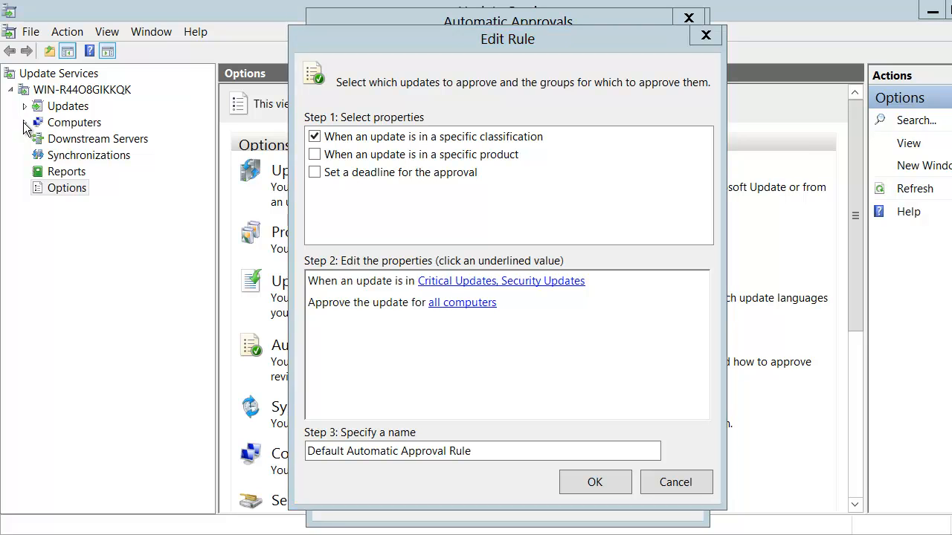
{"action": "left_click", "coordinate": [656, 487]}
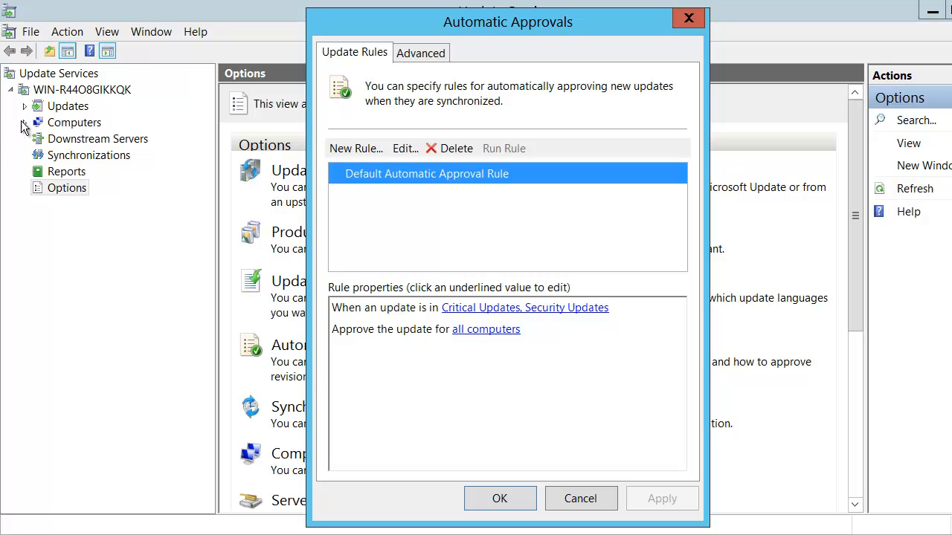
{"action": "left_click", "coordinate": [24, 128]}
{"action": "left_click", "coordinate": [568, 502]}
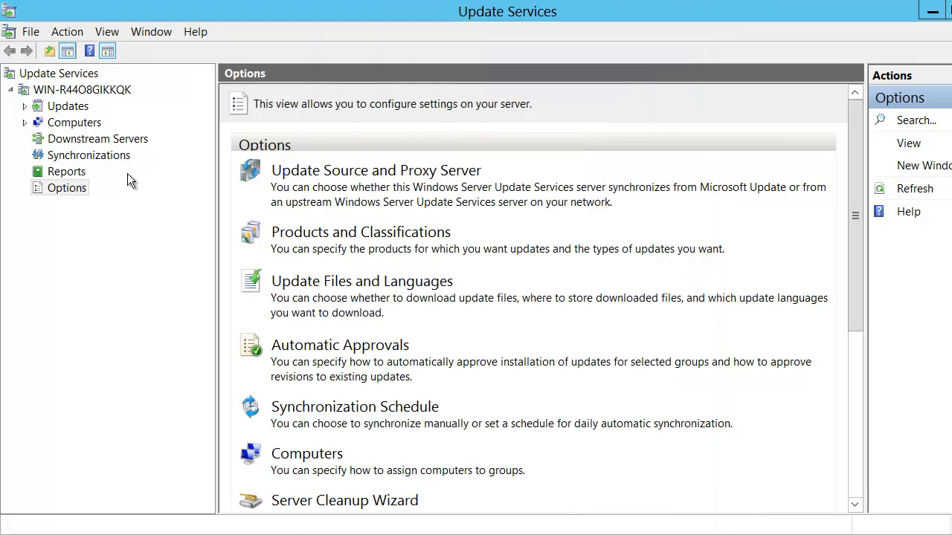
{"action": "left_click", "coordinate": [24, 122]}
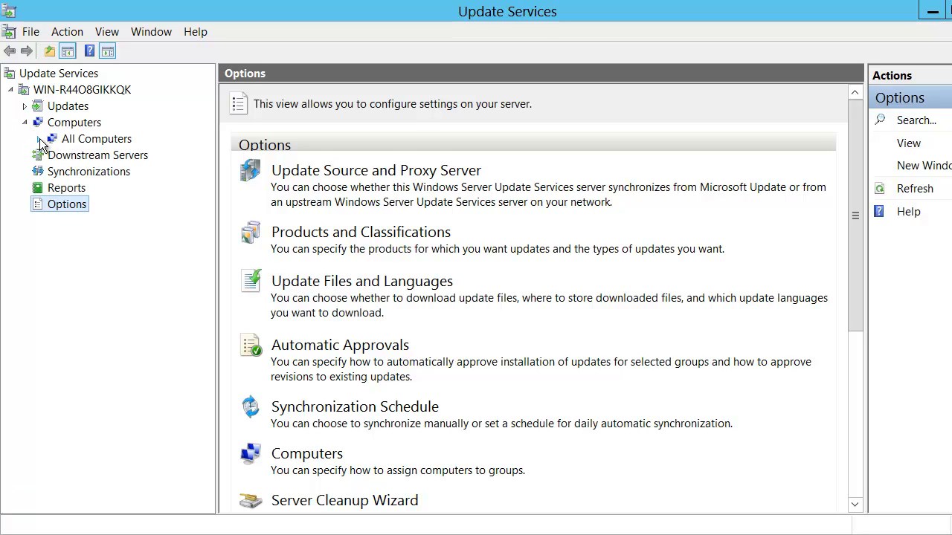
{"action": "left_click", "coordinate": [40, 139]}
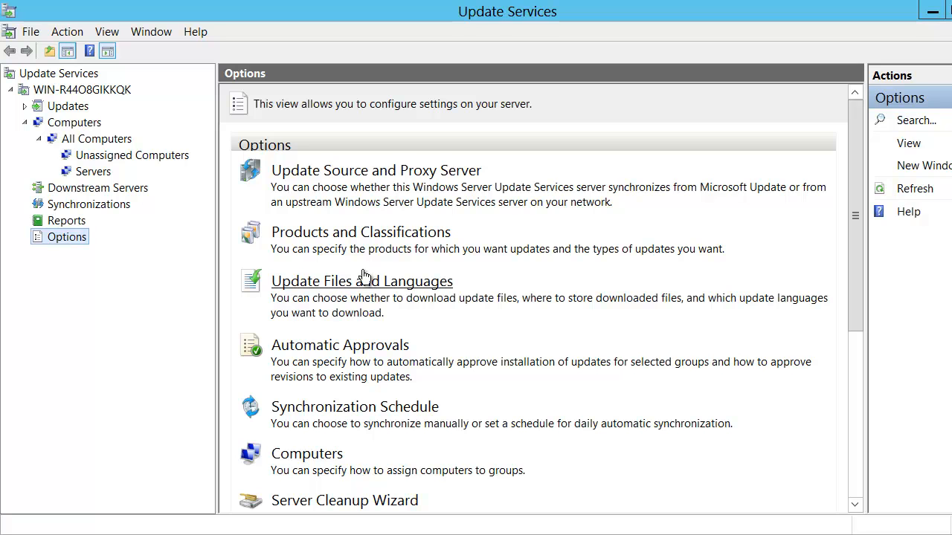
- Examine the properties available for a new automatic approval rule and leave the approval settings without adding one
{"action": "left_click", "coordinate": [345, 347]}
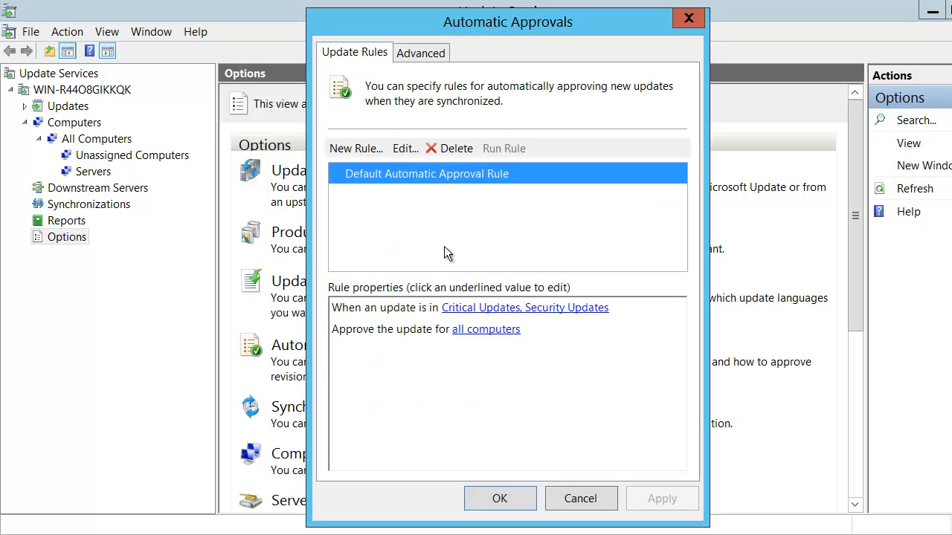
{"action": "left_click", "coordinate": [357, 150]}
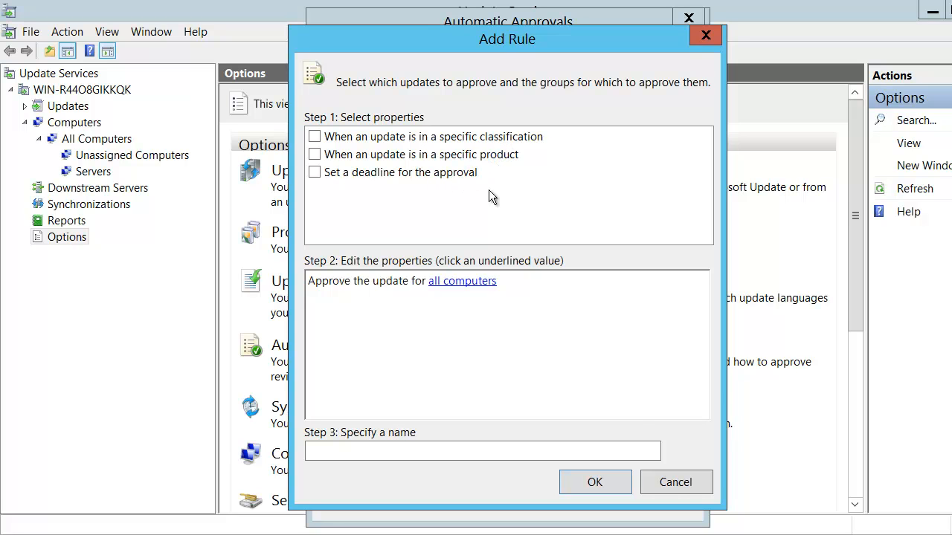
{"action": "left_click", "coordinate": [668, 482]}
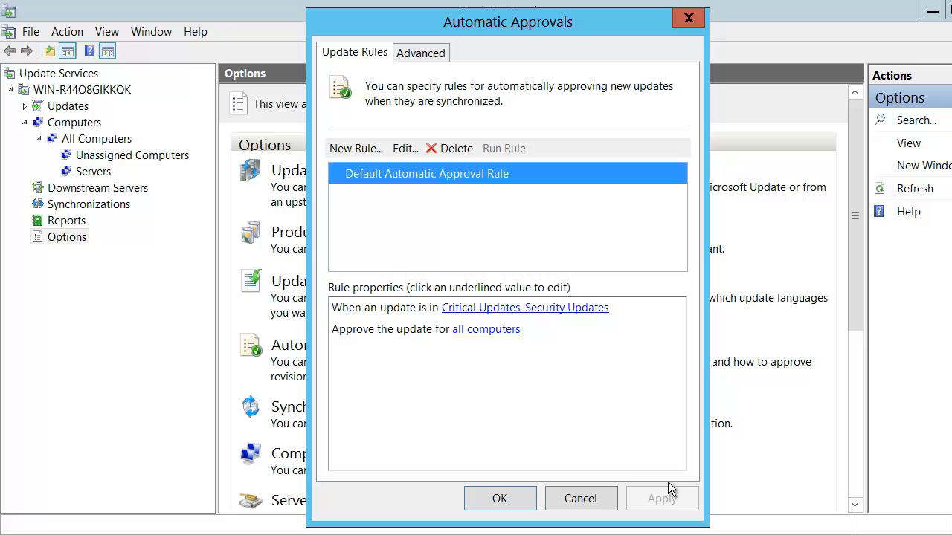
{"action": "left_click", "coordinate": [580, 499]}
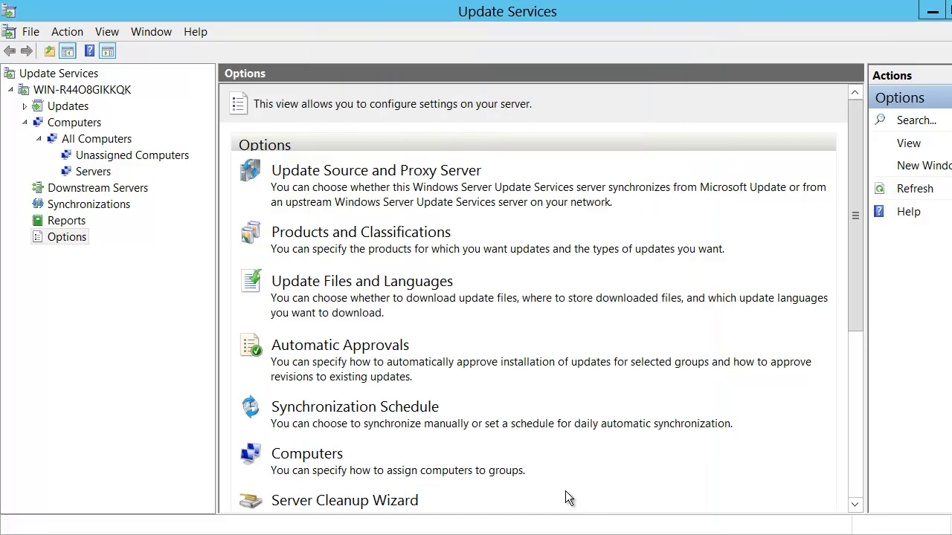
- Try switching the synchronization schedule from manual to automatic synchronization and discard the change
{"action": "left_click", "coordinate": [854, 505]}
{"action": "left_click", "coordinate": [855, 505]}
{"action": "left_click", "coordinate": [855, 505]}
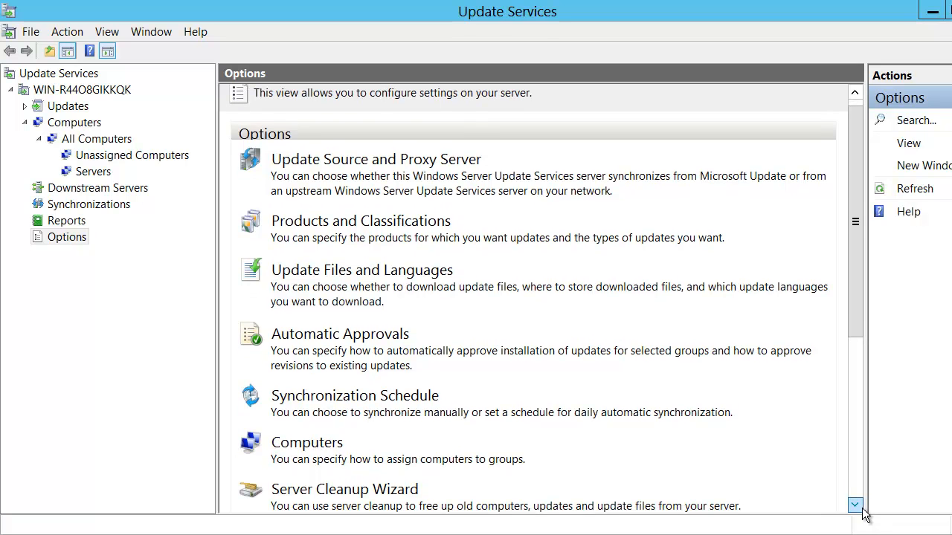
{"action": "left_click", "coordinate": [346, 398]}
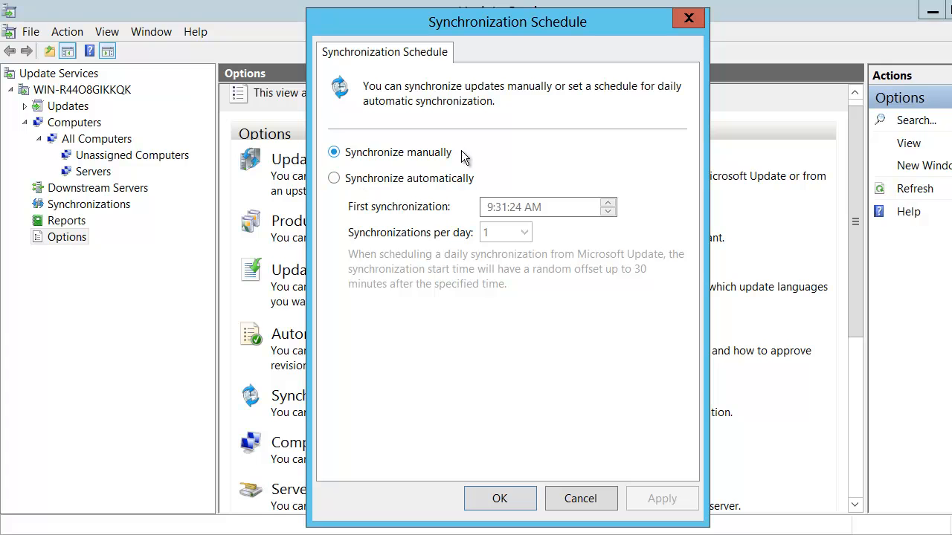
{"action": "left_click", "coordinate": [335, 179]}
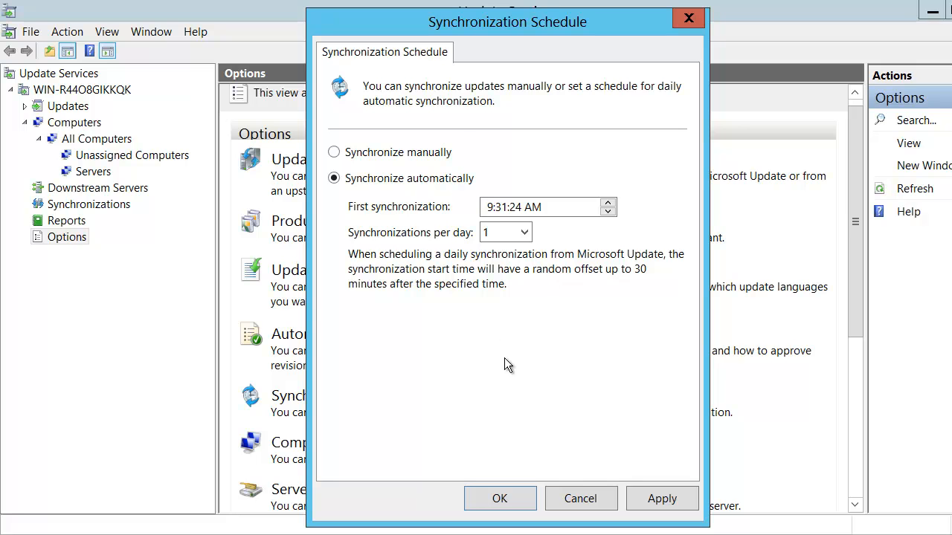
{"action": "left_click", "coordinate": [580, 496]}
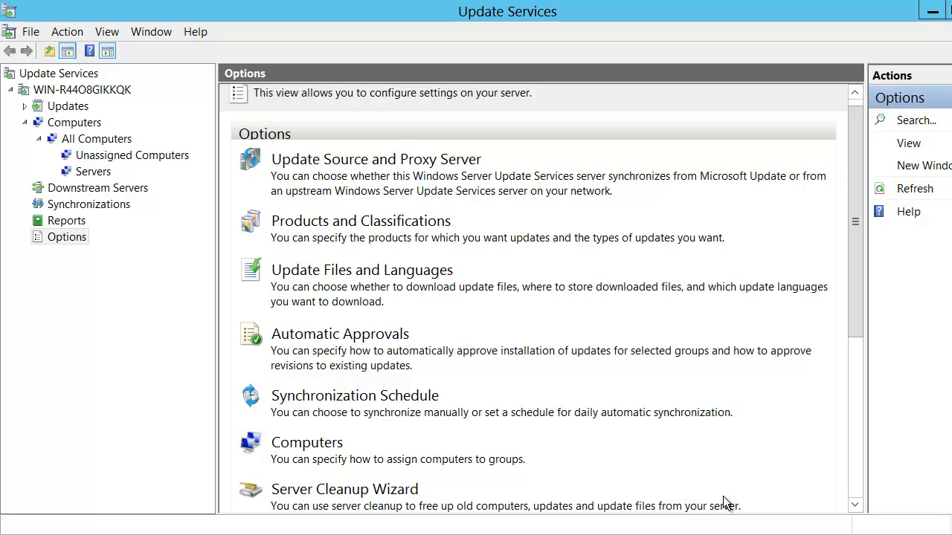
- Look through the remaining server options, including Computers, Server Cleanup Wizard, Reporting Rollup and E-Mail Notifications
{"action": "left_click", "coordinate": [855, 506]}
{"action": "left_click", "coordinate": [855, 505]}
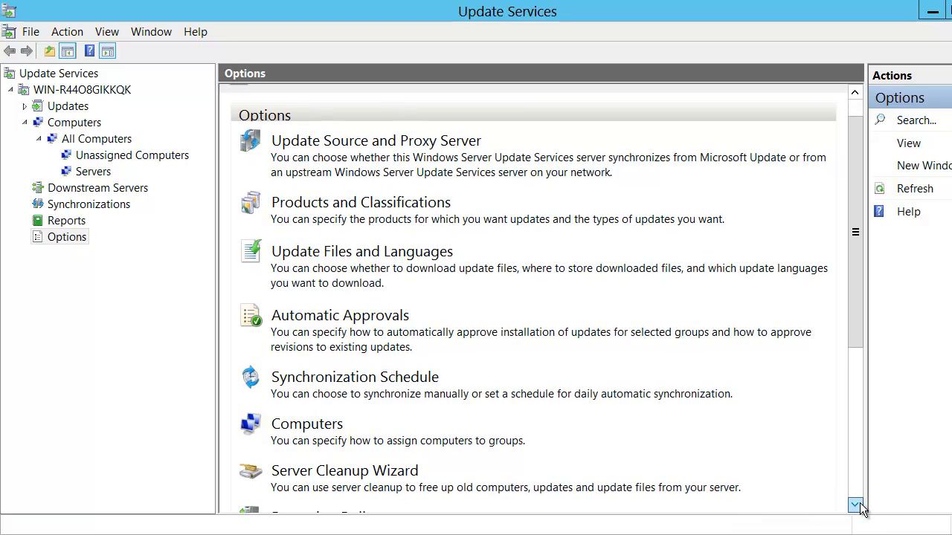
{"action": "left_click", "coordinate": [856, 506]}
{"action": "left_click", "coordinate": [857, 506]}
{"action": "left_click", "coordinate": [857, 506]}
{"action": "left_click", "coordinate": [857, 506]}
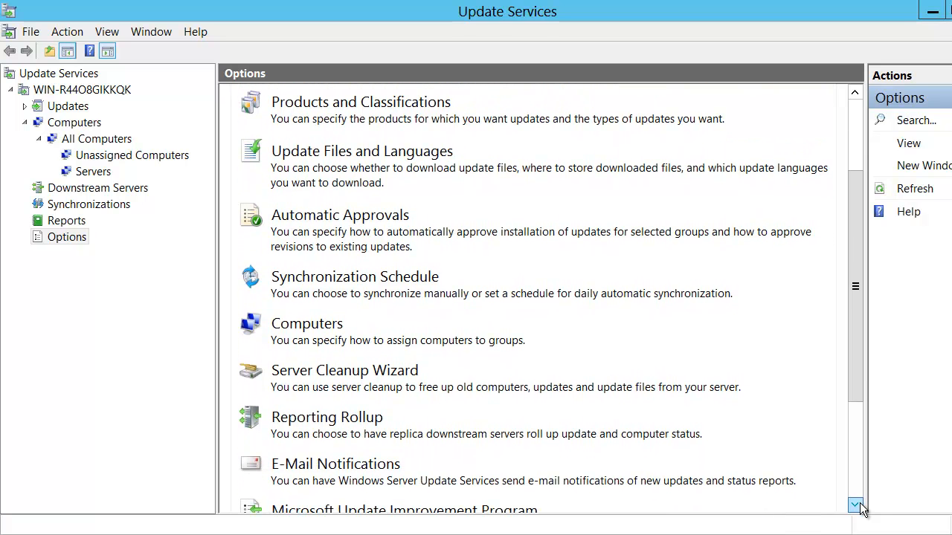
{"action": "left_click", "coordinate": [853, 95]}
{"action": "left_click", "coordinate": [853, 95]}
{"action": "left_click", "coordinate": [853, 95]}
{"action": "left_click", "coordinate": [853, 95]}
{"action": "left_click", "coordinate": [853, 95]}
{"action": "left_click", "coordinate": [854, 95]}
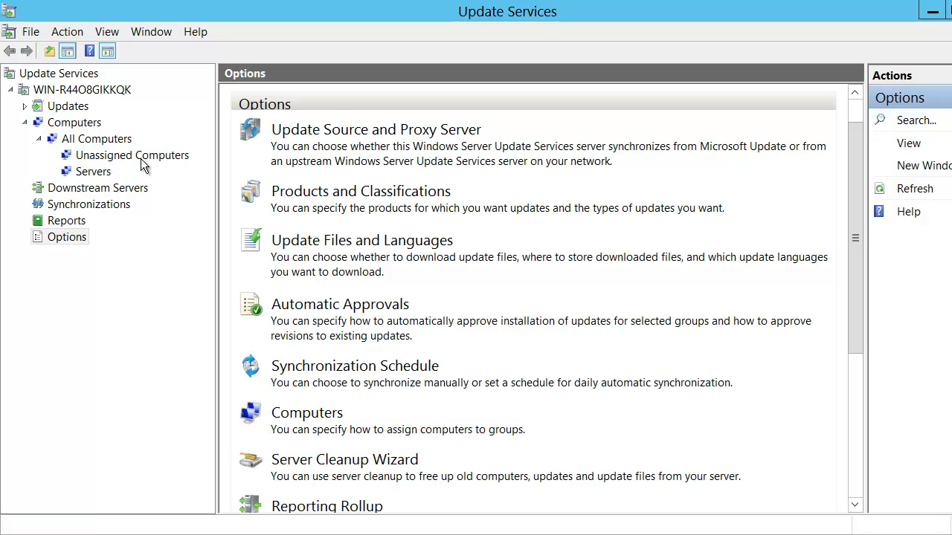
{"action": "left_click", "coordinate": [162, 188]}
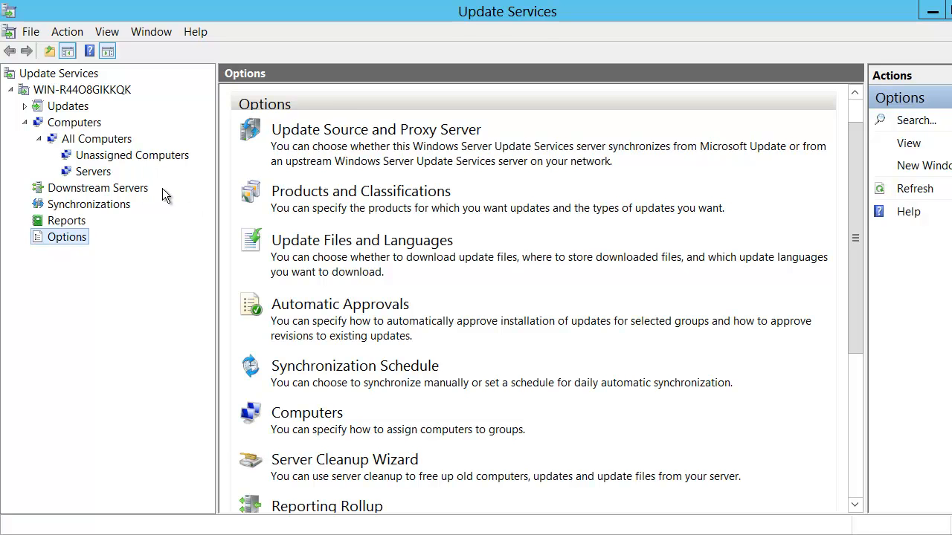